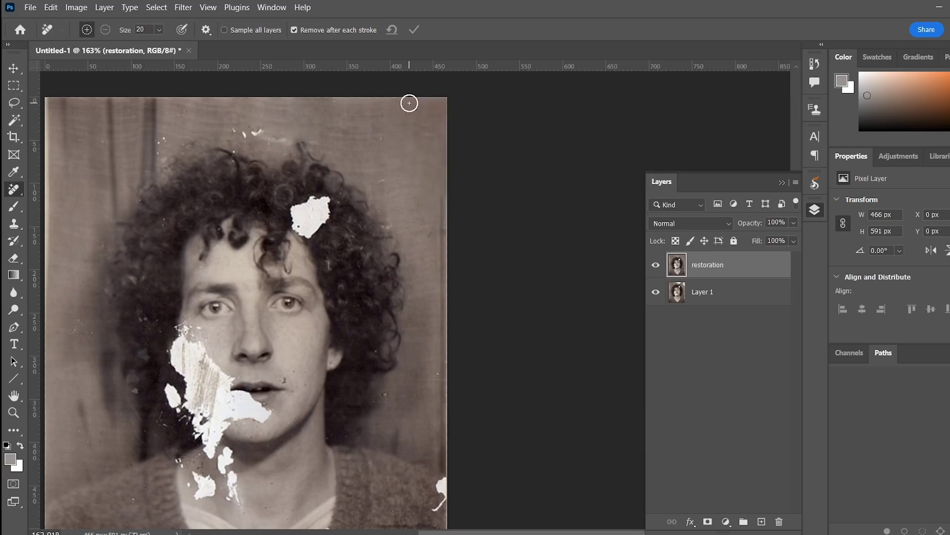
Remove the white specks above the hair and the white damage at the photo's edge beside the shoulder using the Remove tool
mouse_move(261, 132)
left_mouse_down()
mouse_move(238, 127)
mouse_move(248, 130)
left_mouse_up()
mouse_move(425, 480)
left_mouse_down()
mouse_move(440, 491)
mouse_move(436, 501)
mouse_move(423, 497)
left_mouse_up()
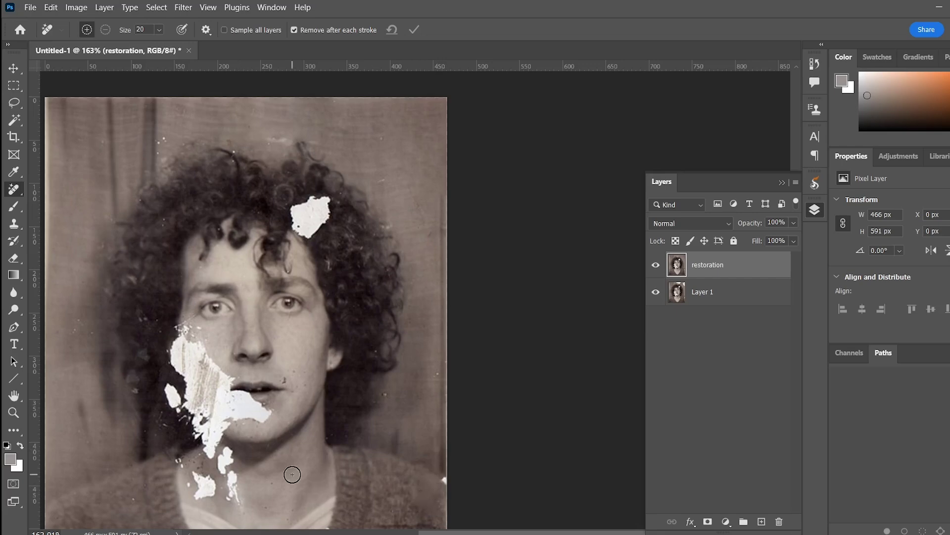
Switch to the Clone Stamp tool and display the Clone Source settings
left_click(14, 224)
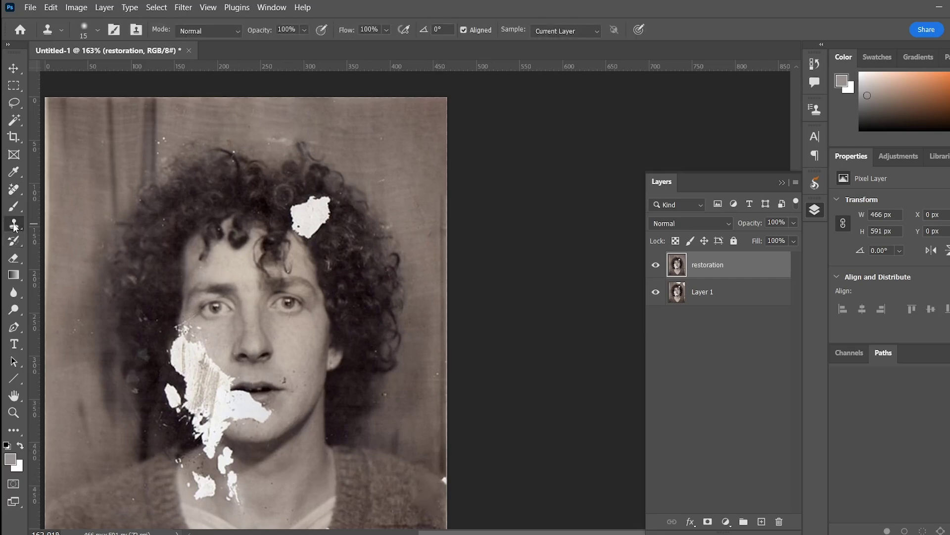
right_click(16, 227)
left_click(74, 223)
left_click(265, 9)
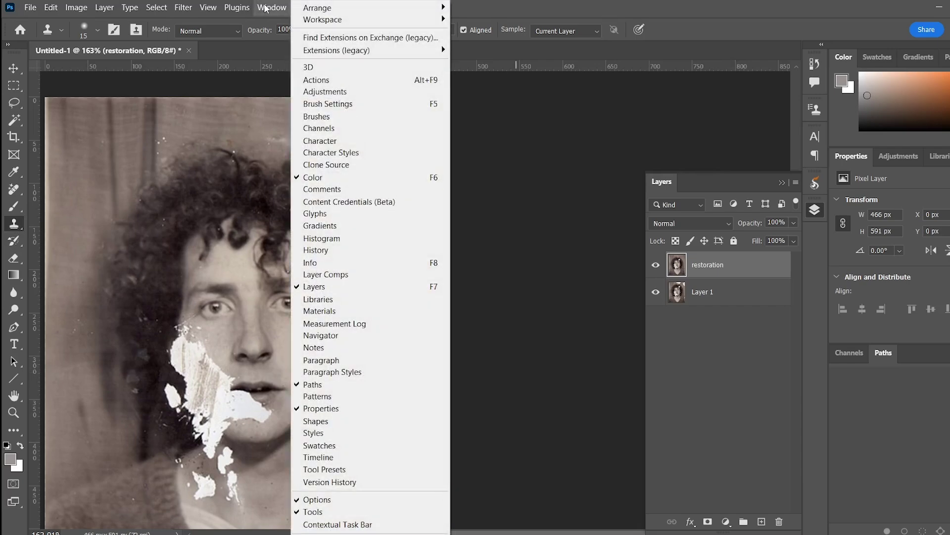
left_click(332, 164)
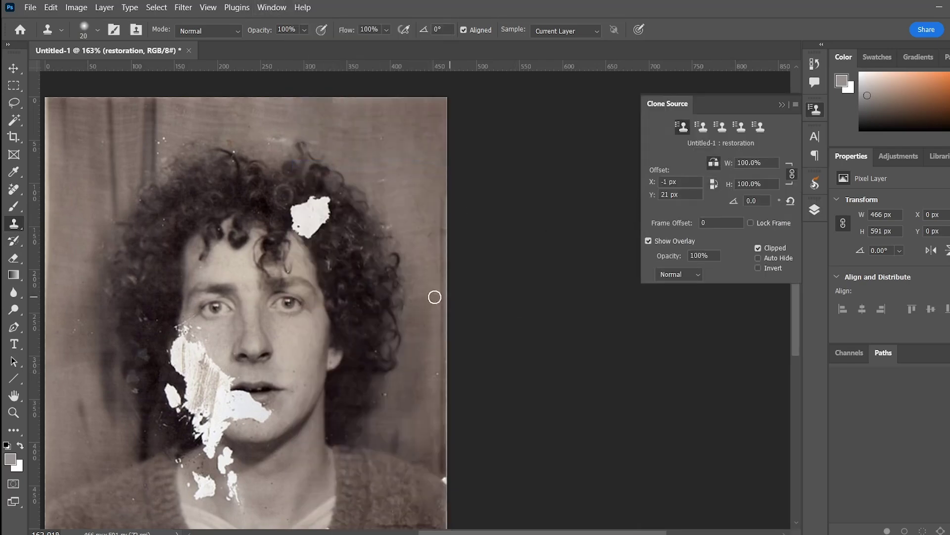
Clone the intact side of the face, mirrored horizontally, over the damaged cheek, mouth corner, jaw and neck with a 20 px brush
key("bracketright")
mouse_move(182, 303)
left_mouse_down()
mouse_move(177, 330)
mouse_move(197, 335)
mouse_move(184, 345)
mouse_move(179, 335)
mouse_move(179, 351)
mouse_move(174, 338)
mouse_move(174, 361)
mouse_move(179, 351)
mouse_move(164, 338)
mouse_move(166, 359)
mouse_move(187, 344)
mouse_move(220, 364)
mouse_move(198, 345)
mouse_move(175, 385)
mouse_move(172, 402)
mouse_move(185, 370)
mouse_move(185, 428)
mouse_move(199, 432)
mouse_move(192, 423)
mouse_move(186, 460)
mouse_move(181, 441)
mouse_move(201, 442)
mouse_move(204, 424)
mouse_move(196, 404)
mouse_move(205, 421)
mouse_move(198, 369)
mouse_move(222, 378)
mouse_move(207, 388)
mouse_move(206, 433)
mouse_move(199, 372)
mouse_move(221, 384)
mouse_move(207, 389)
mouse_move(207, 436)
mouse_move(209, 424)
mouse_move(185, 471)
mouse_move(182, 463)
mouse_move(200, 487)
mouse_move(235, 495)
mouse_move(233, 513)
mouse_move(219, 436)
mouse_move(234, 447)
mouse_move(217, 425)
mouse_move(237, 425)
mouse_move(212, 411)
mouse_move(253, 418)
mouse_move(212, 388)
mouse_move(228, 375)
mouse_move(238, 381)
mouse_move(224, 384)
mouse_move(226, 398)
mouse_move(264, 413)
mouse_move(244, 401)
left_mouse_up()
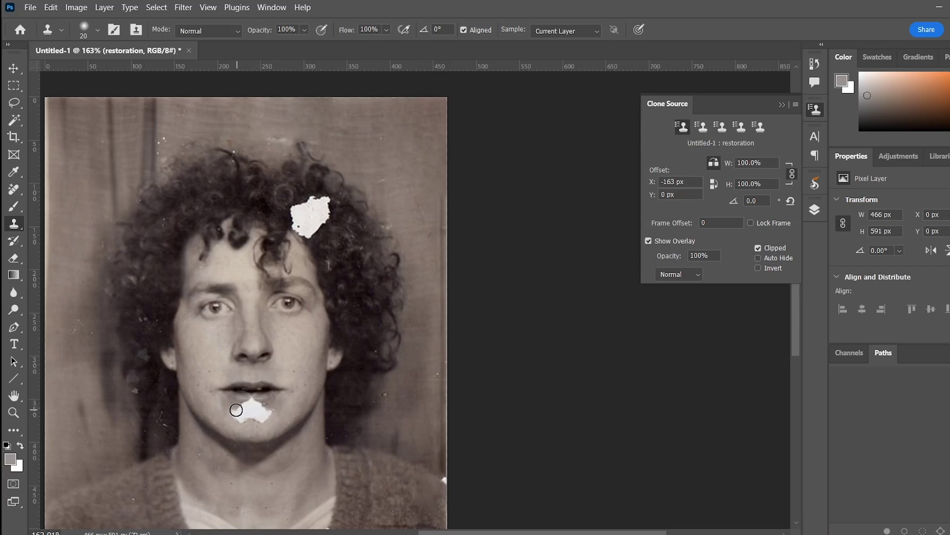
mouse_move(236, 410)
left_mouse_down()
mouse_move(254, 410)
mouse_move(242, 414)
left_mouse_up()
Turn off horizontal source flipping and clone nearby skin over the upper edge of the white chin patch with a 10 px brush
left_click(260, 418)
left_click(261, 419)
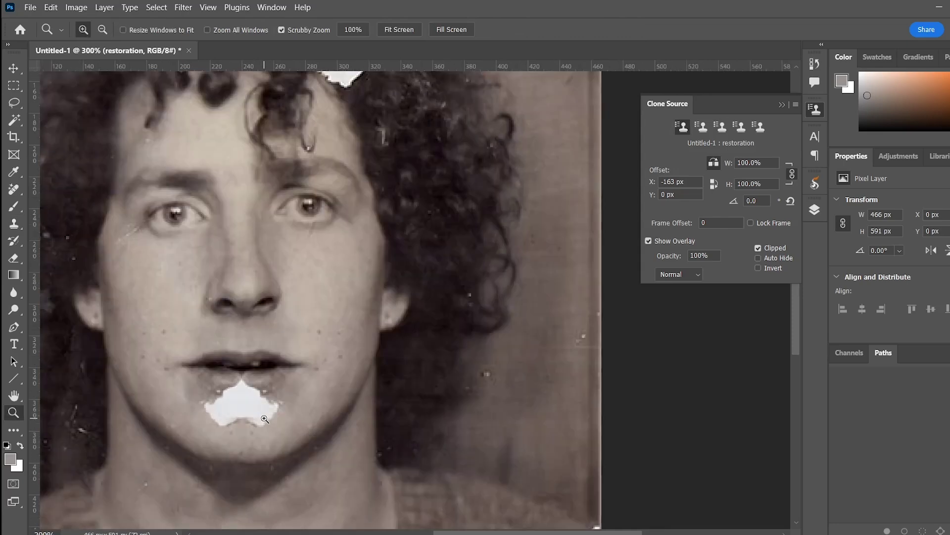
key("bracketleft")
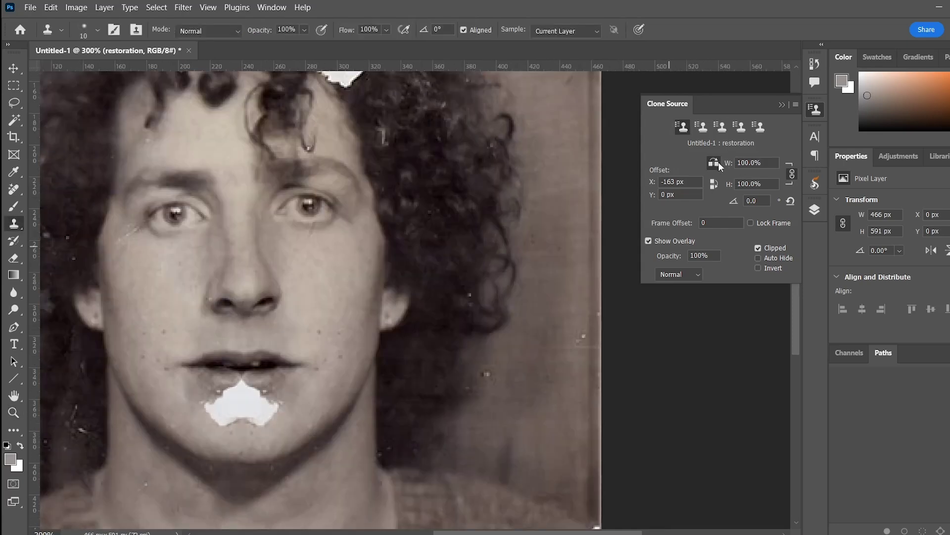
left_click(266, 379, "alt")
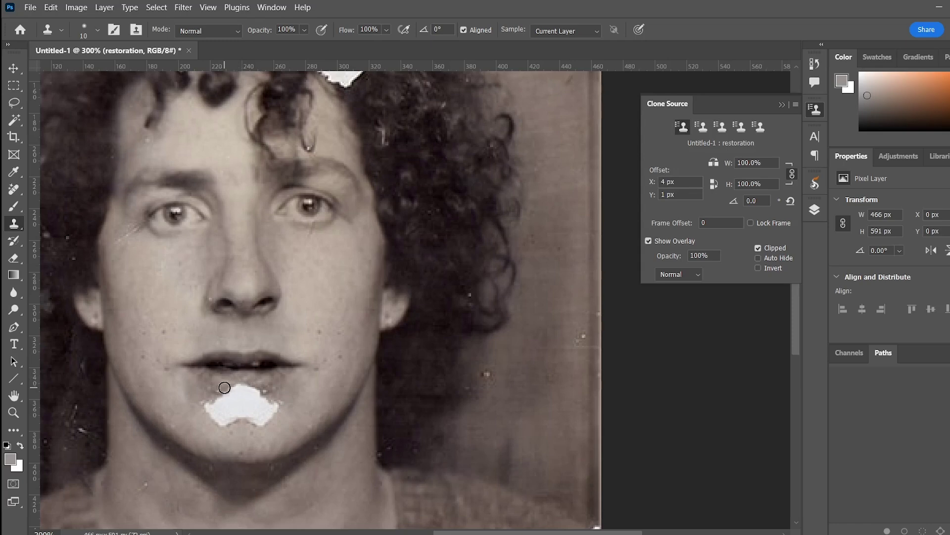
left_click(265, 381, "alt")
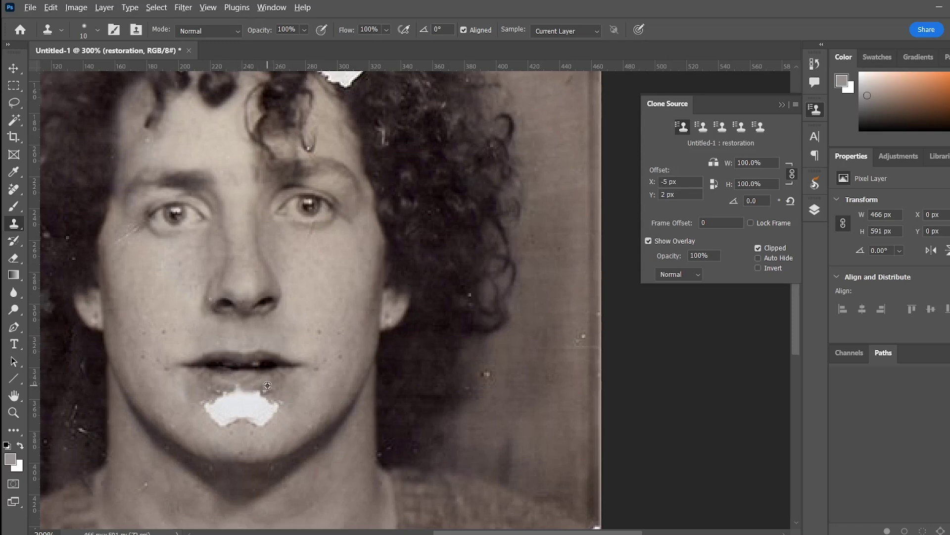
left_click(262, 386, "alt")
Clone surrounding chin skin over the middle and lower parts of the white patch, resampling the source from its edges
left_click(189, 401, "alt")
mouse_move(201, 404)
left_mouse_down()
mouse_move(238, 419)
mouse_move(224, 422)
mouse_move(269, 424)
mouse_move(214, 418)
mouse_move(270, 417)
mouse_move(268, 407)
mouse_move(244, 408)
mouse_move(272, 400)
mouse_move(253, 411)
mouse_move(216, 403)
mouse_move(237, 407)
left_mouse_up()
left_click(246, 431, "alt")
left_click(242, 427, "alt")
left_click(227, 425, "alt")
left_click(237, 414, "alt")
left_click(211, 407, "alt")
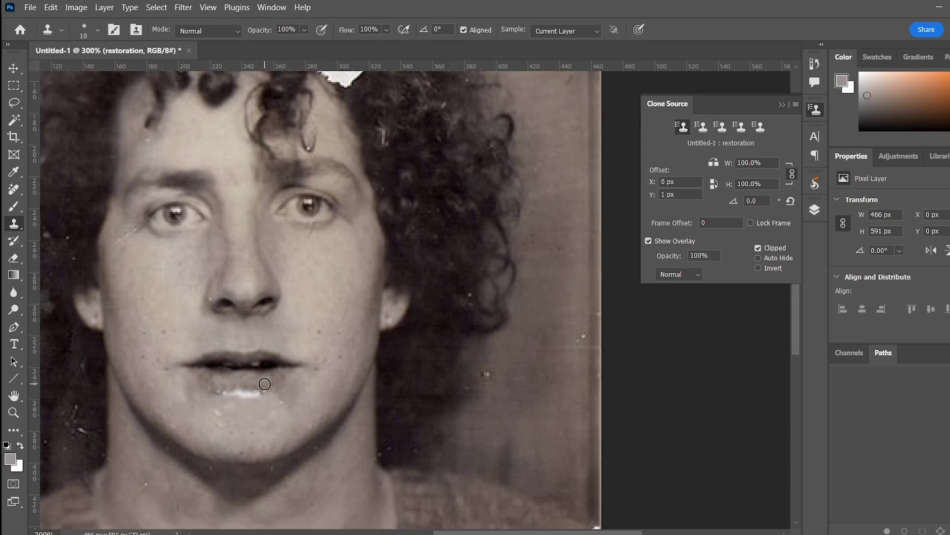
Cover the remaining white strip just below the lower lip with cloned skin sampled from both sides and the chin
left_click(265, 384, "alt")
left_click_drag(262, 385, 237, 394)
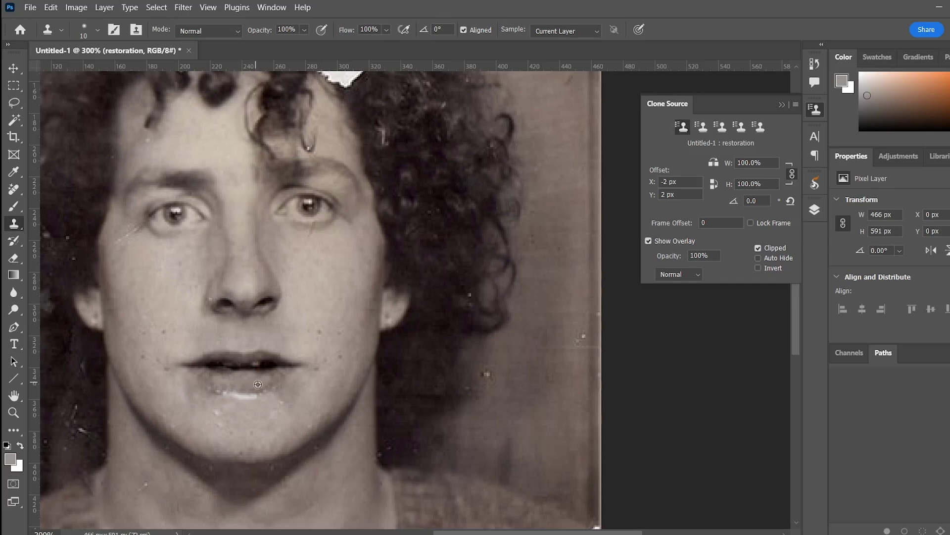
left_click(251, 412, "alt")
left_click(264, 395)
left_click(200, 394, "alt")
left_click_drag(206, 388, 252, 403)
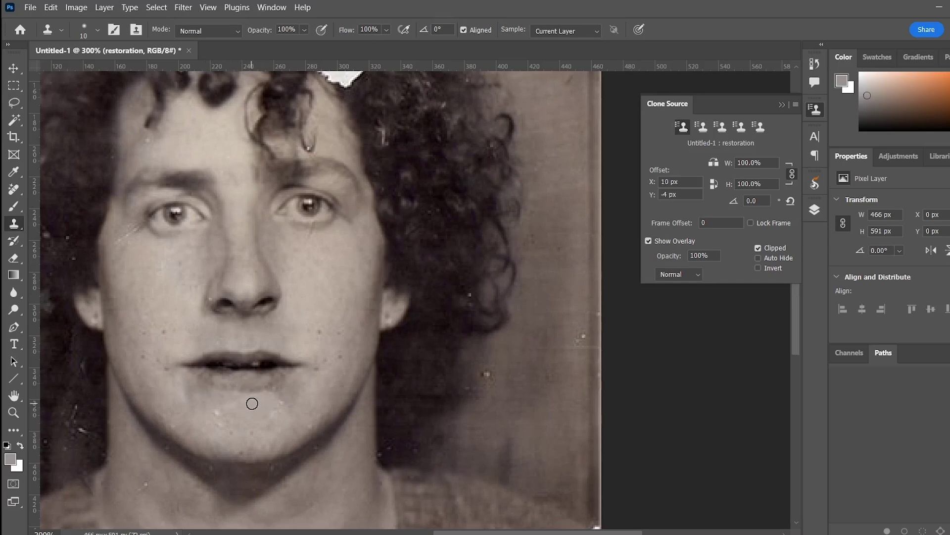
left_click(282, 411, "alt")
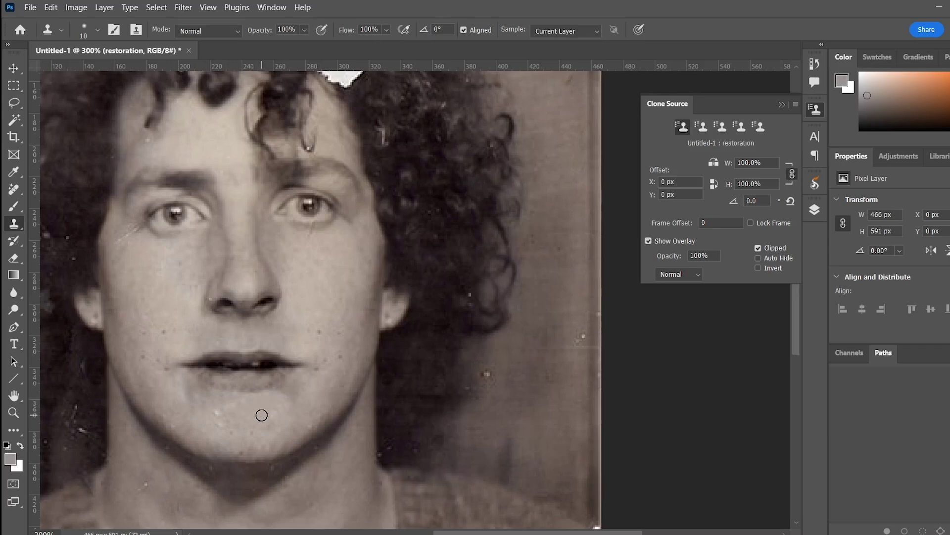
left_click(283, 402)
Enlarge the clone brush to 20 px and smooth the blotchy skin across the chin and beside the mouth corners
key("bracketright")
key("bracketright")
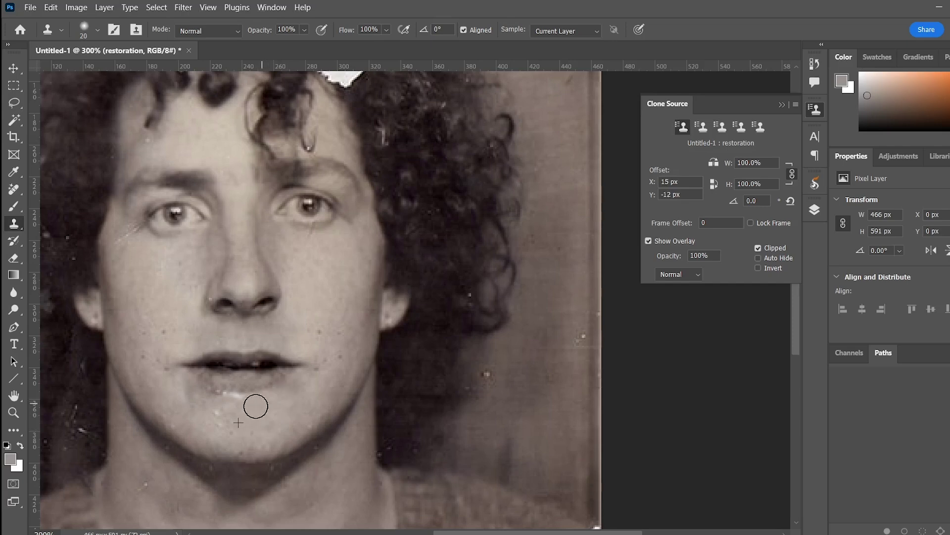
left_click(219, 415, "alt")
left_click_drag(197, 392, 241, 406)
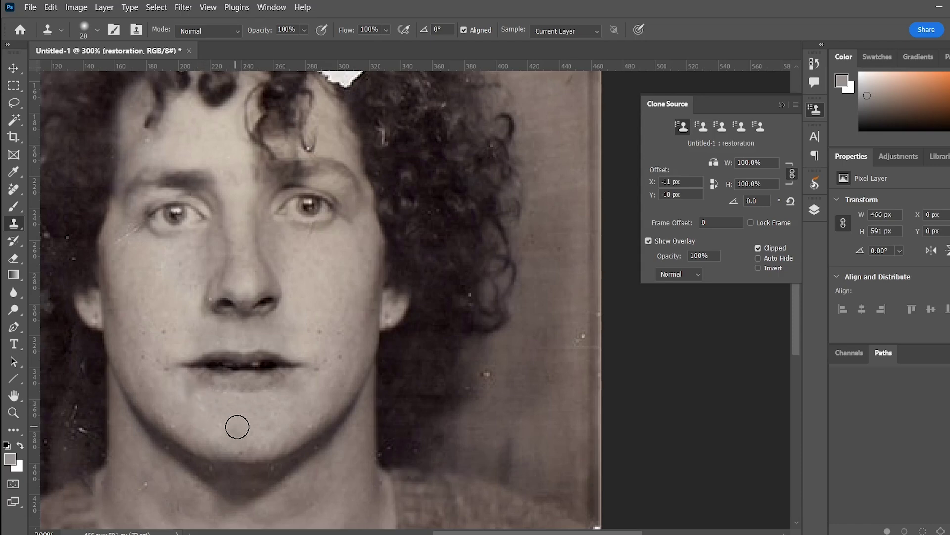
left_click(276, 404, "alt")
left_click(288, 388)
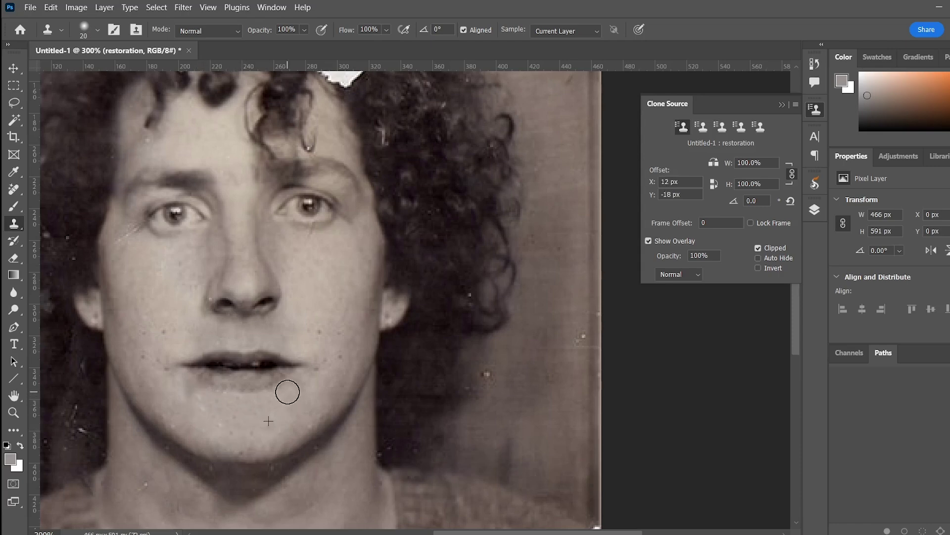
left_click(210, 408, "alt")
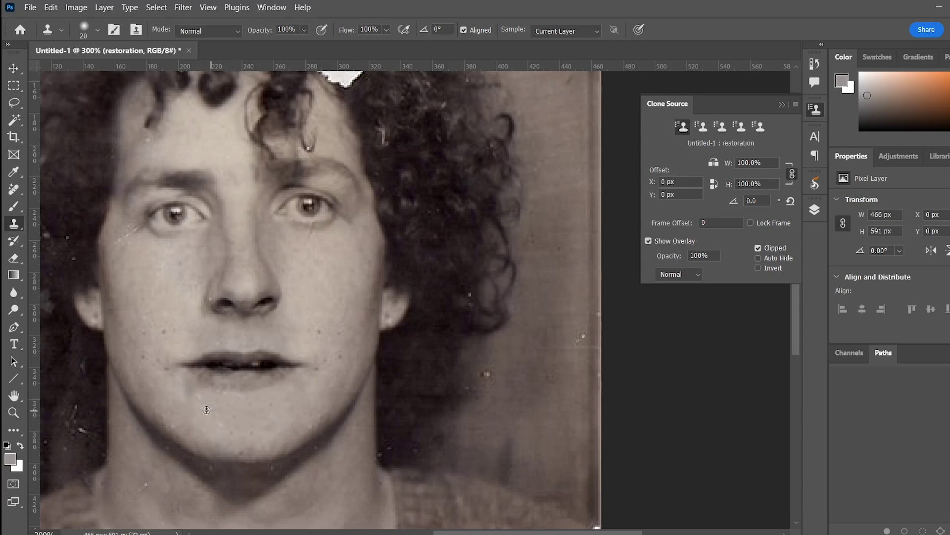
left_click(185, 390)
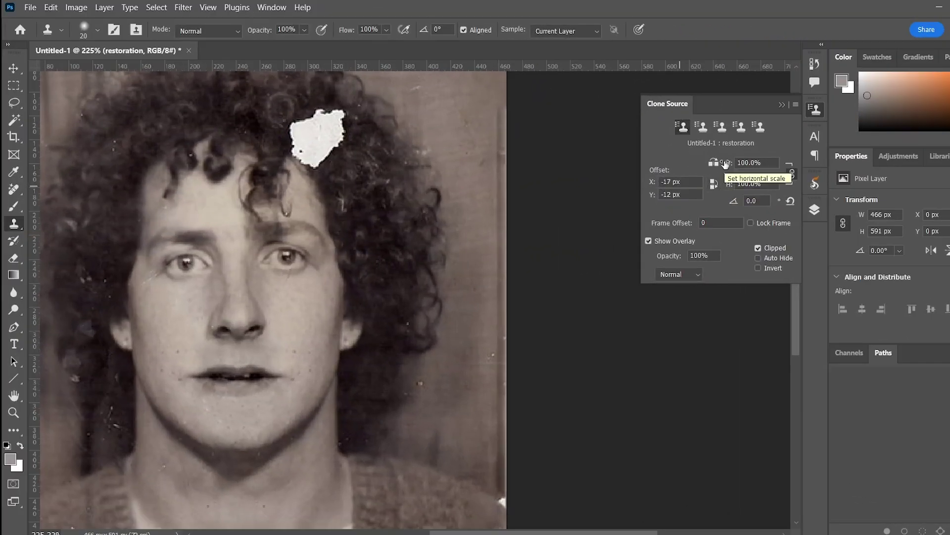
Turn horizontal source flipping back on and clone mirrored curls over the white patch in the hair
left_click(725, 164)
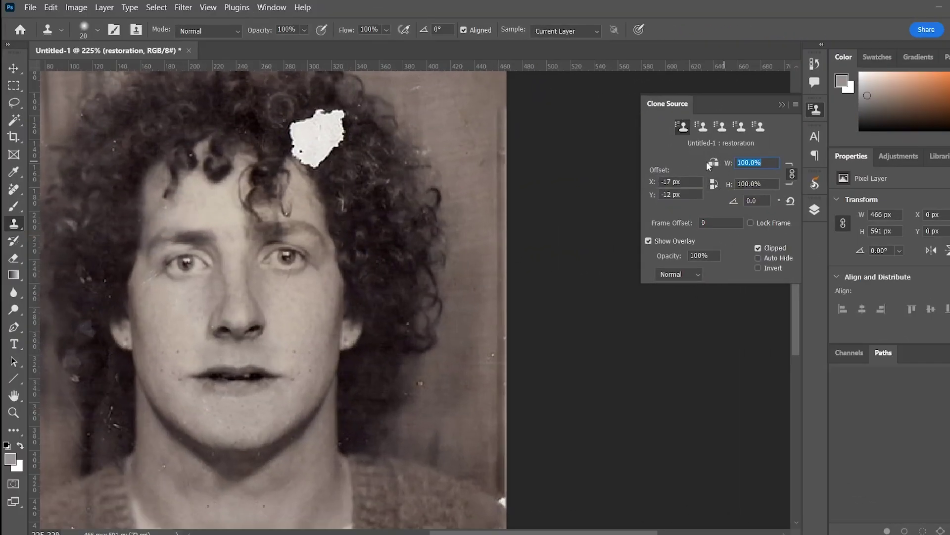
left_click(715, 163)
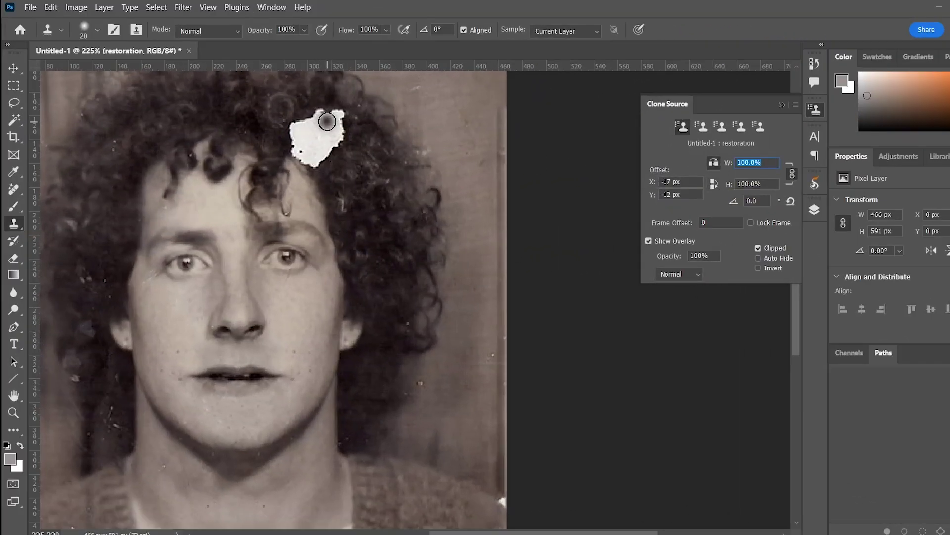
mouse_move(327, 121)
left_mouse_down()
mouse_move(301, 126)
mouse_move(292, 137)
mouse_move(303, 162)
mouse_move(298, 124)
mouse_move(295, 147)
mouse_move(313, 120)
mouse_move(328, 136)
mouse_move(339, 117)
mouse_move(327, 156)
mouse_move(316, 140)
mouse_move(329, 158)
mouse_move(332, 110)
mouse_move(304, 113)
mouse_move(333, 113)
mouse_move(335, 155)
mouse_move(291, 136)
mouse_move(315, 107)
mouse_move(324, 125)
mouse_move(211, 130)
mouse_move(334, 131)
mouse_move(326, 149)
mouse_move(292, 116)
mouse_move(333, 130)
mouse_move(333, 112)
mouse_move(342, 149)
mouse_move(344, 115)
mouse_move(314, 97)
mouse_move(296, 130)
mouse_move(320, 157)
left_mouse_up()
left_click(136, 131, "alt")
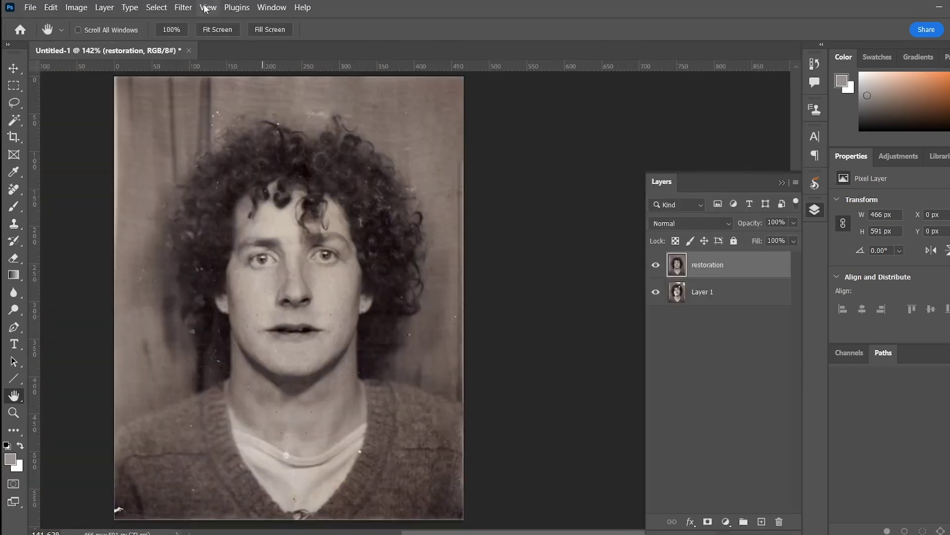
Open Neural Filters for the restoration layer and enable the Photo Restoration filter
left_click(183, 7)
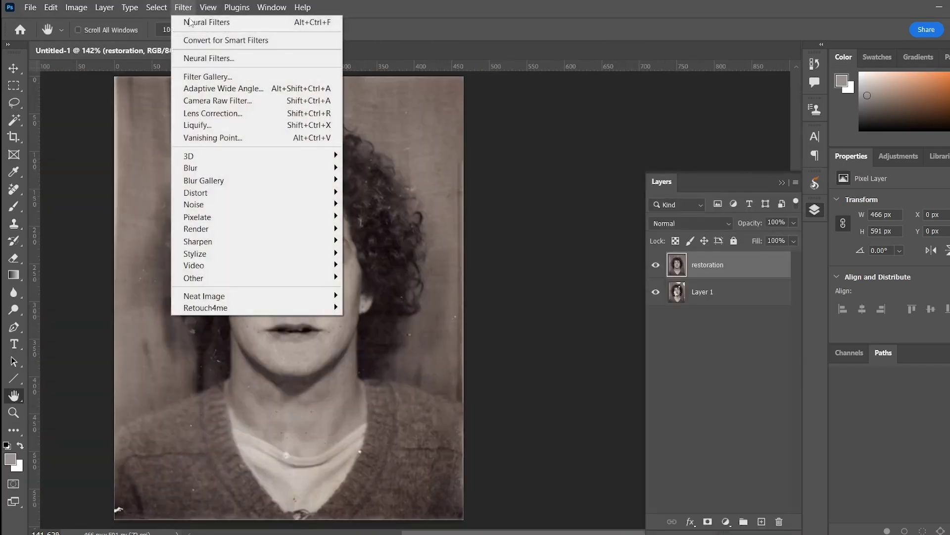
left_click(210, 58)
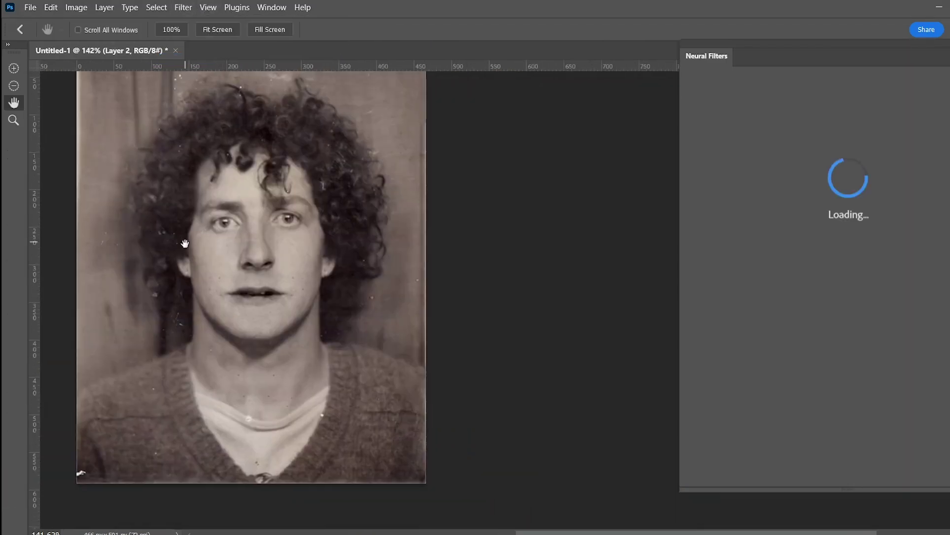
left_click_drag(165, 279, 166, 272)
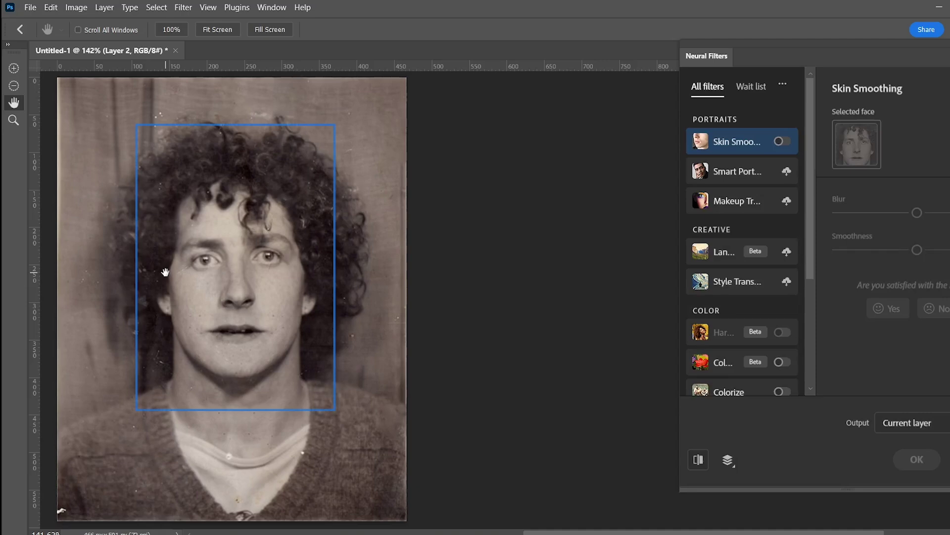
scroll(809, 389, "down", 5)
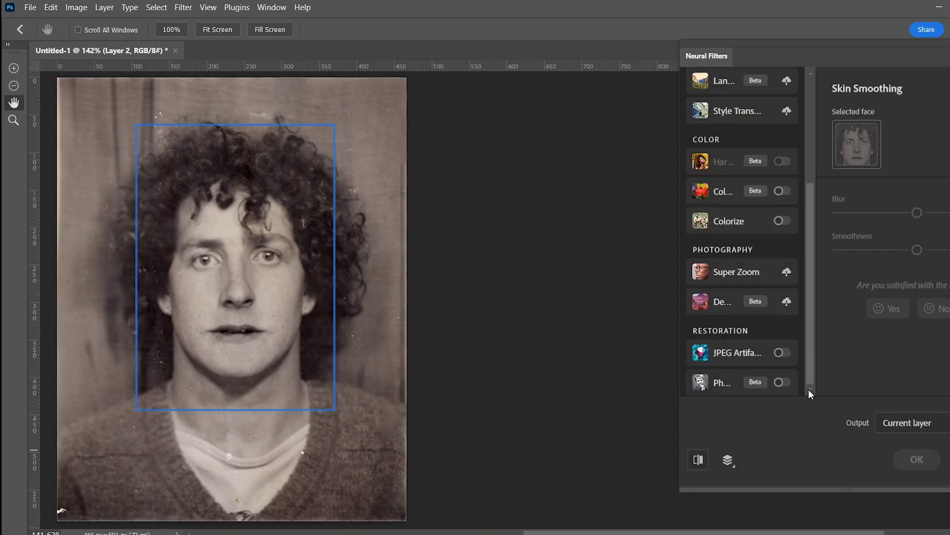
left_click(782, 382)
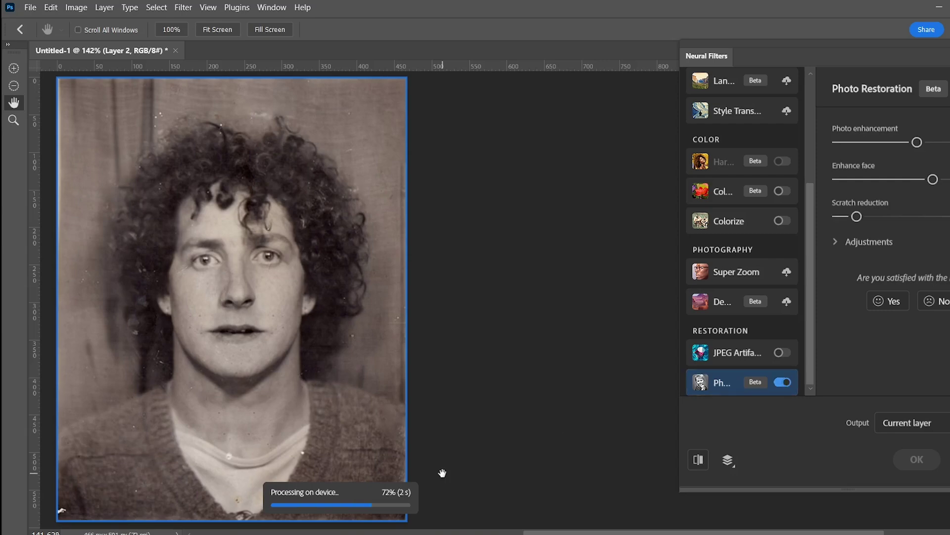
Enable the Colorize neural filter, apply the filters to the current layer, and clear the selection
left_click(782, 220)
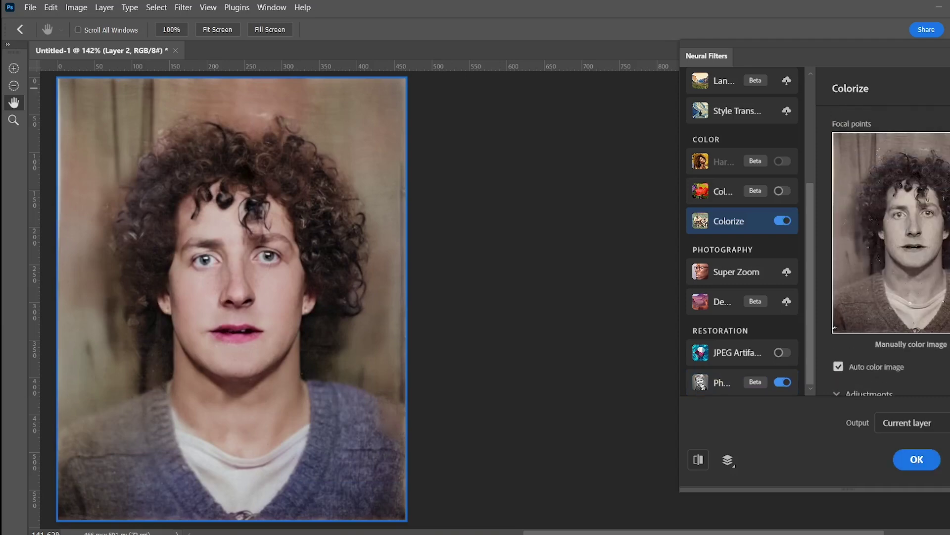
left_click(917, 460)
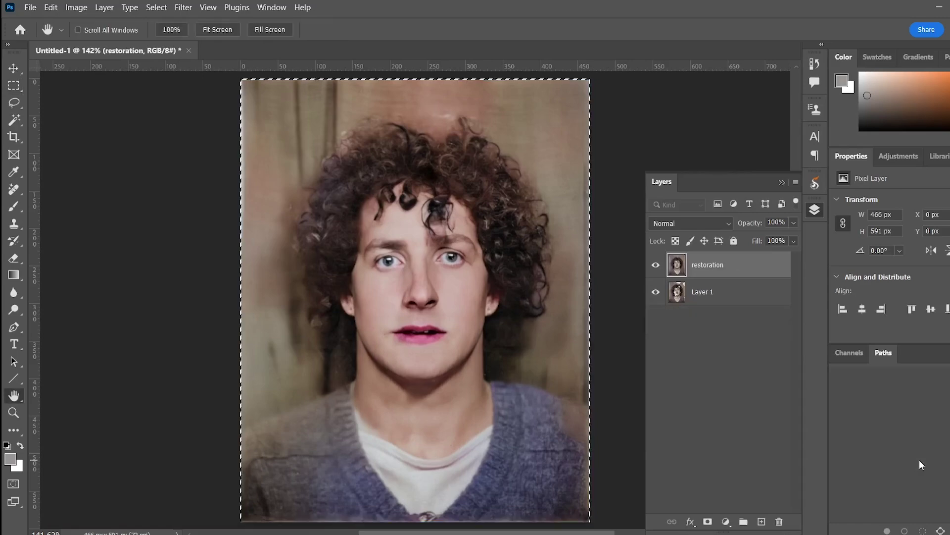
key("ctrl+d")
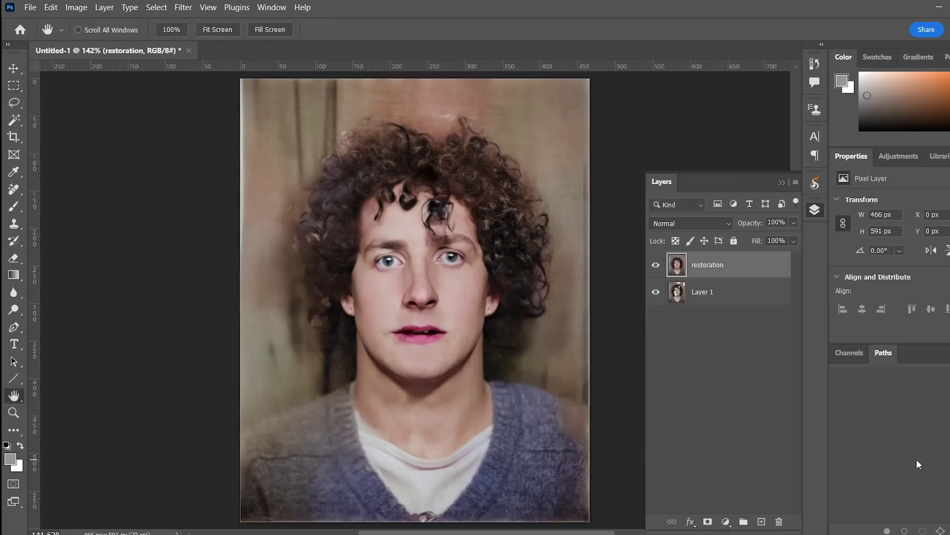
Compare the original and restored photo by toggling the restoration layer's visibility
left_click(656, 265)
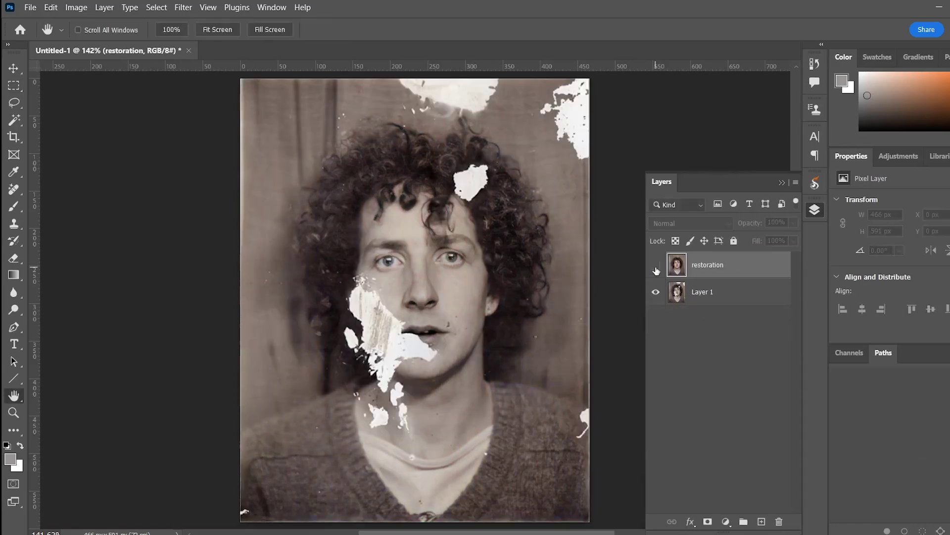
left_click(656, 265)
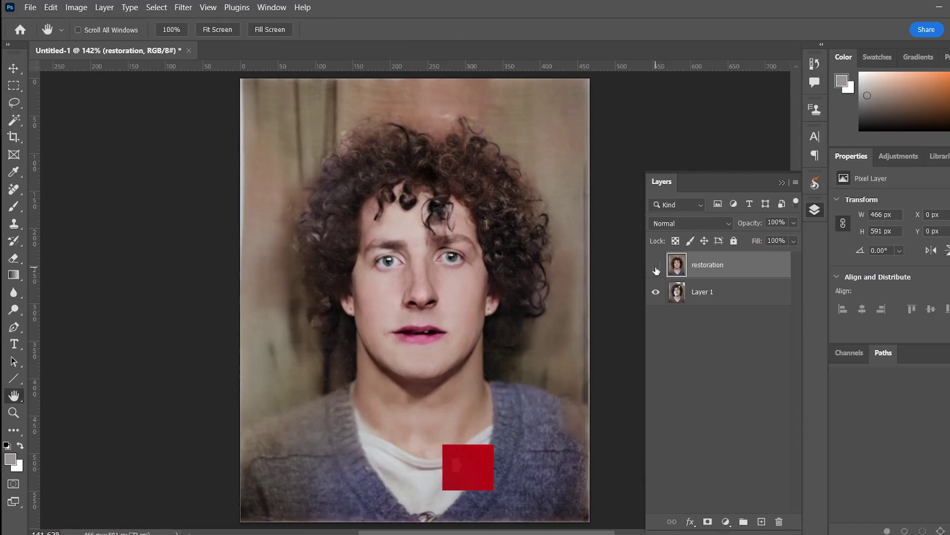
left_click(655, 265)
left_click(656, 267)
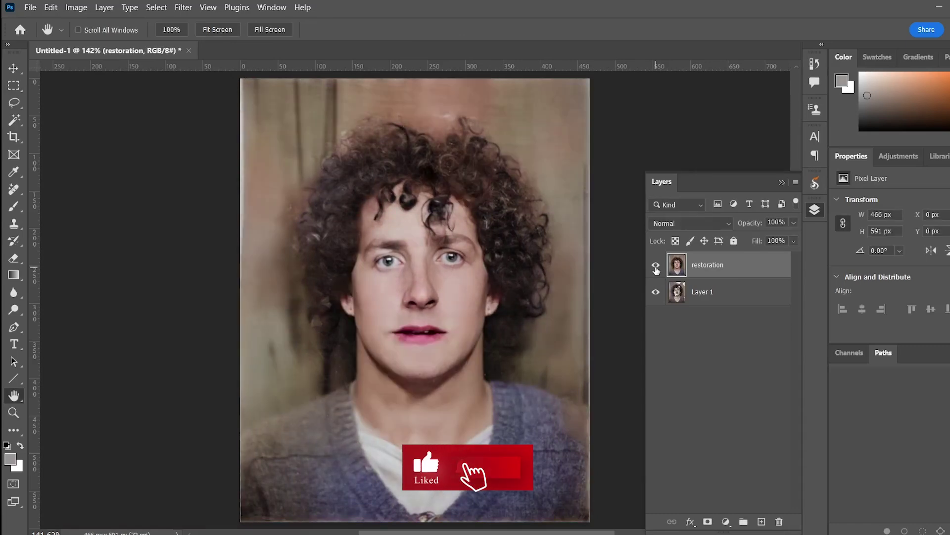
left_click(656, 267)
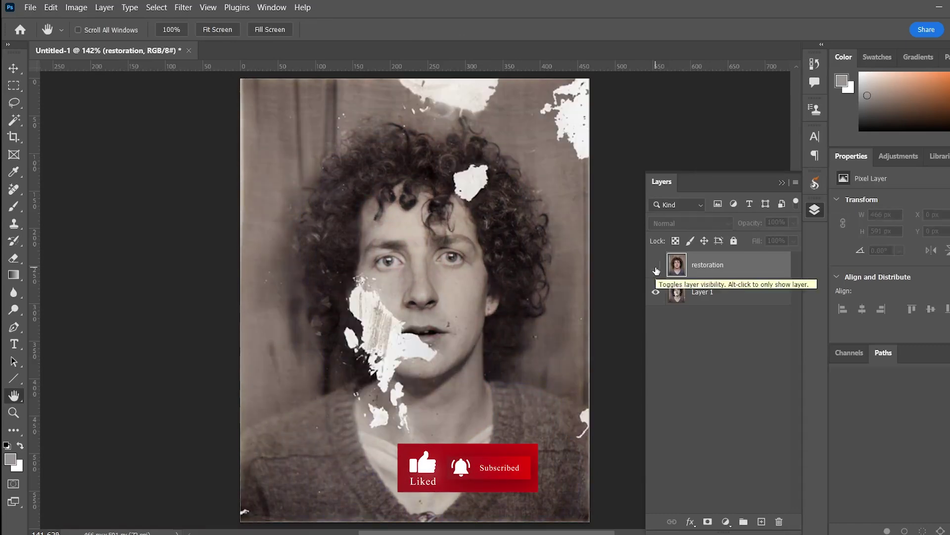